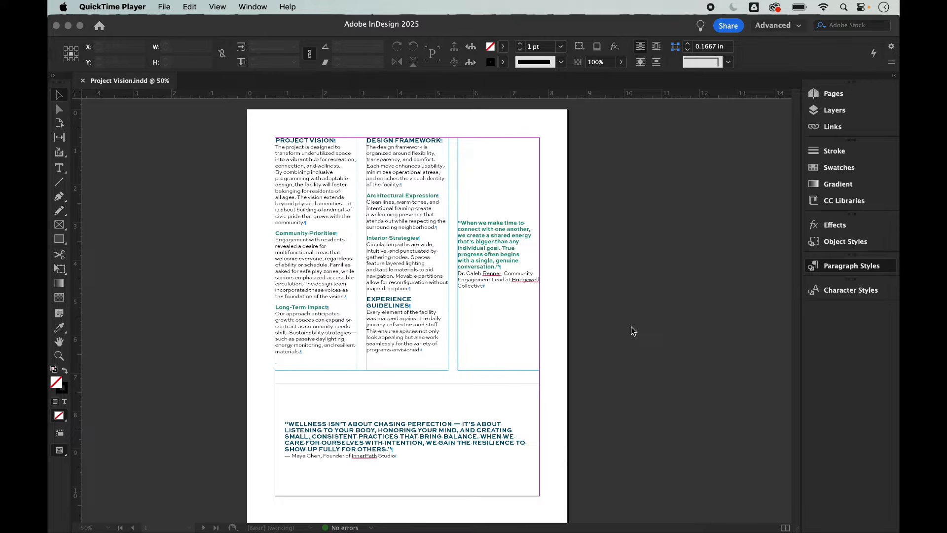
Step: Select the two-column body frame, the right-column quote frame, then the bottom wellness quote frame
{"action": "left_click", "coordinate": [424, 225]}
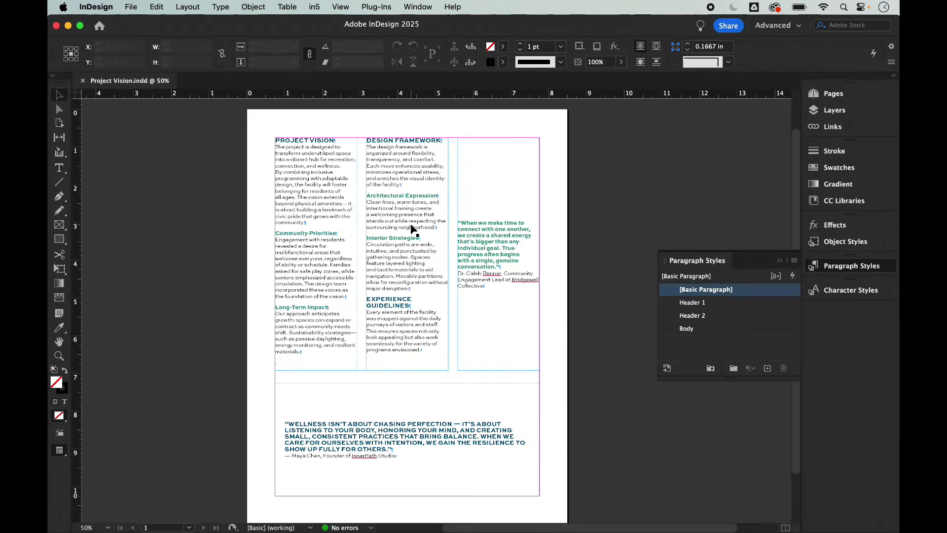
{"action": "left_click", "coordinate": [411, 225]}
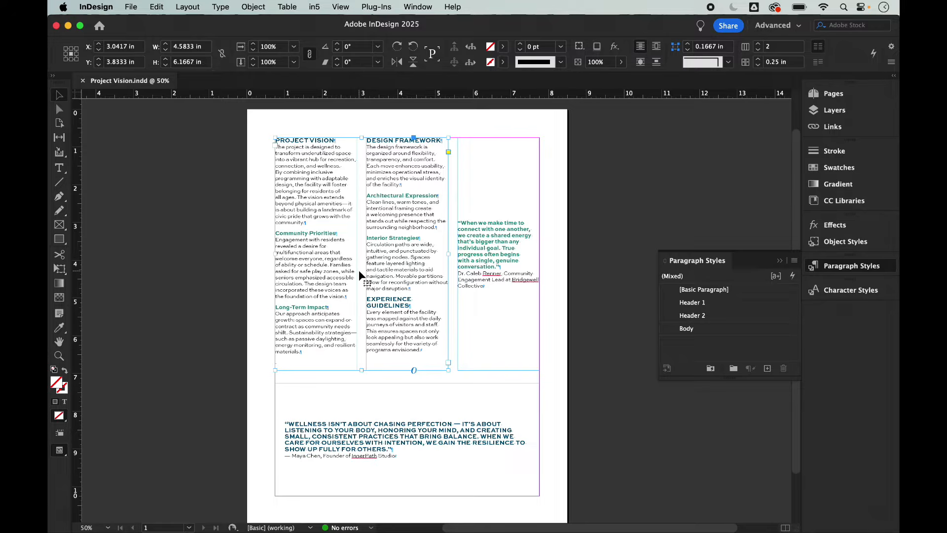
{"action": "left_click", "coordinate": [481, 272]}
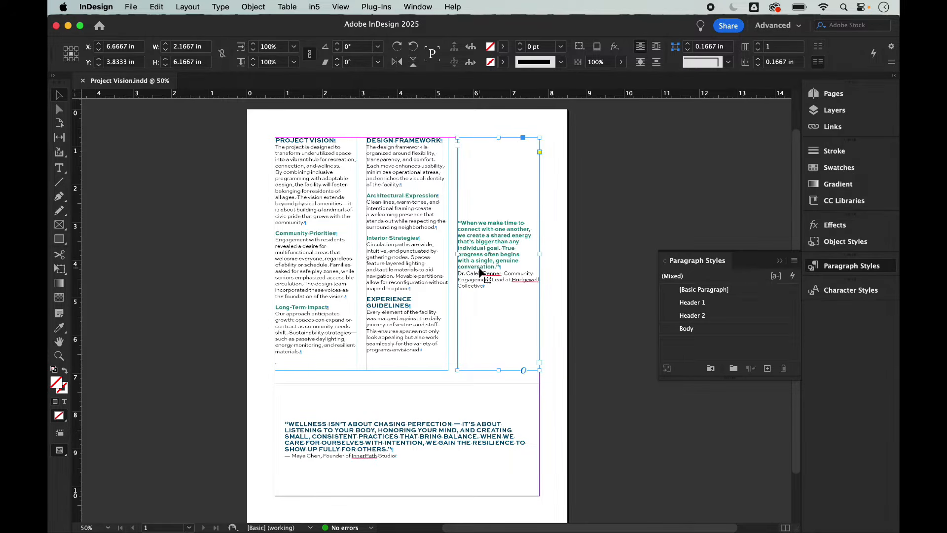
{"action": "left_click", "coordinate": [473, 404]}
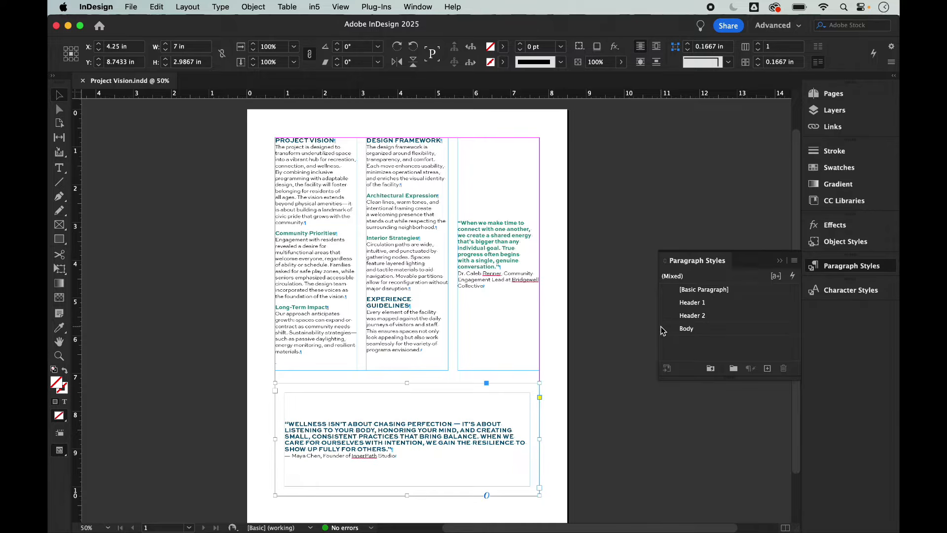
{"action": "key", "text": "super+1"}
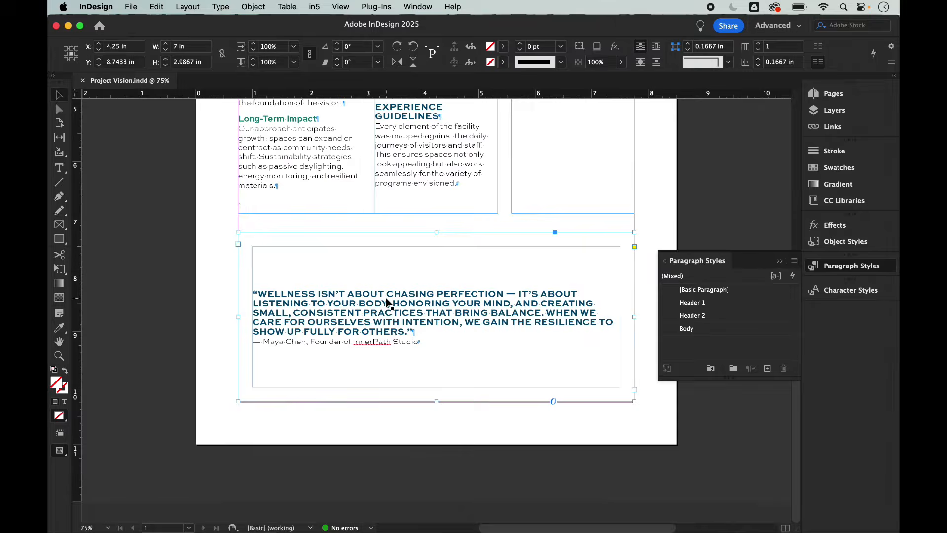
{"action": "scroll", "coordinate": [386, 297], "scroll_direction": "up", "scroll_amount": 5}
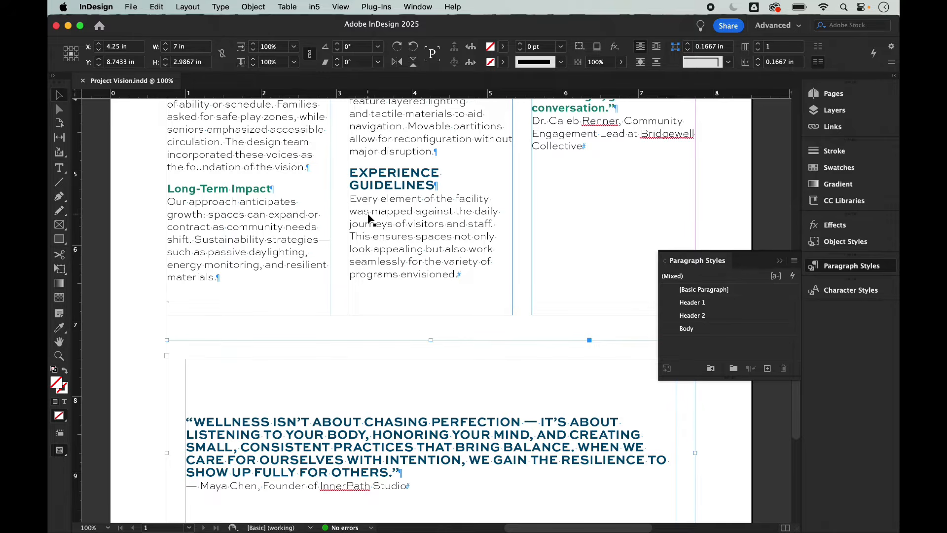
{"action": "scroll", "coordinate": [368, 222], "scroll_direction": "up", "scroll_amount": 3}
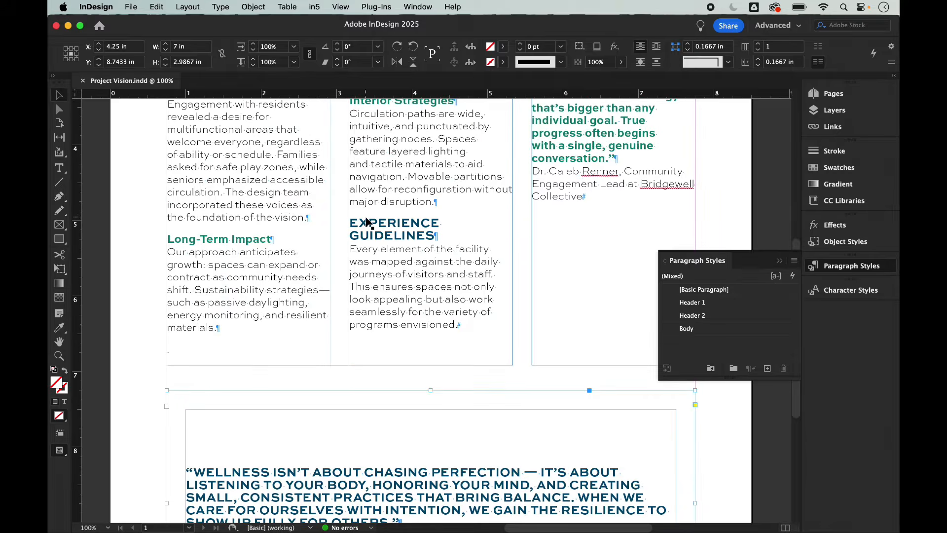
{"action": "scroll", "coordinate": [367, 222], "scroll_direction": "up", "scroll_amount": 2}
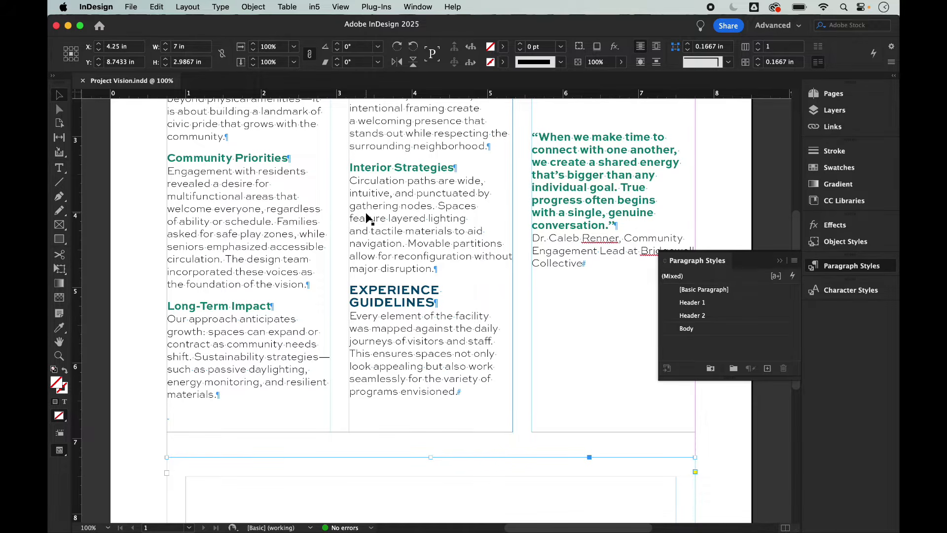
Step: Turn on View > Grids & Guides > Show Baseline Grid and scroll up to the page top
{"action": "left_click", "coordinate": [339, 7]}
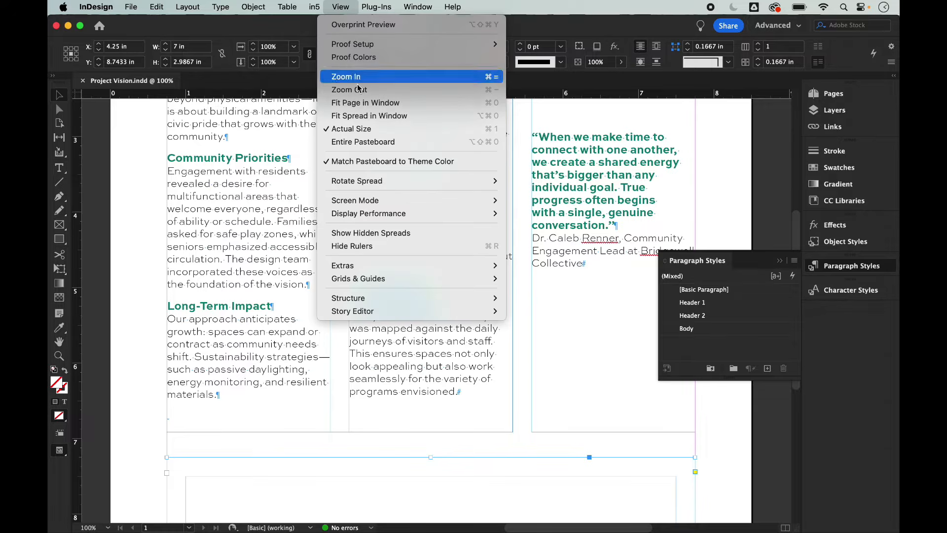
{"action": "mouse_move", "coordinate": [392, 279]}
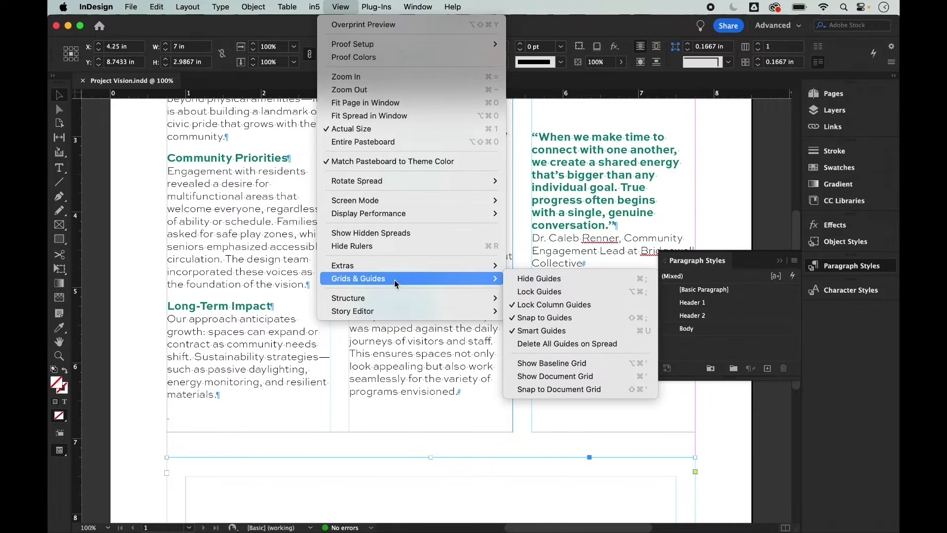
{"action": "left_click", "coordinate": [541, 364]}
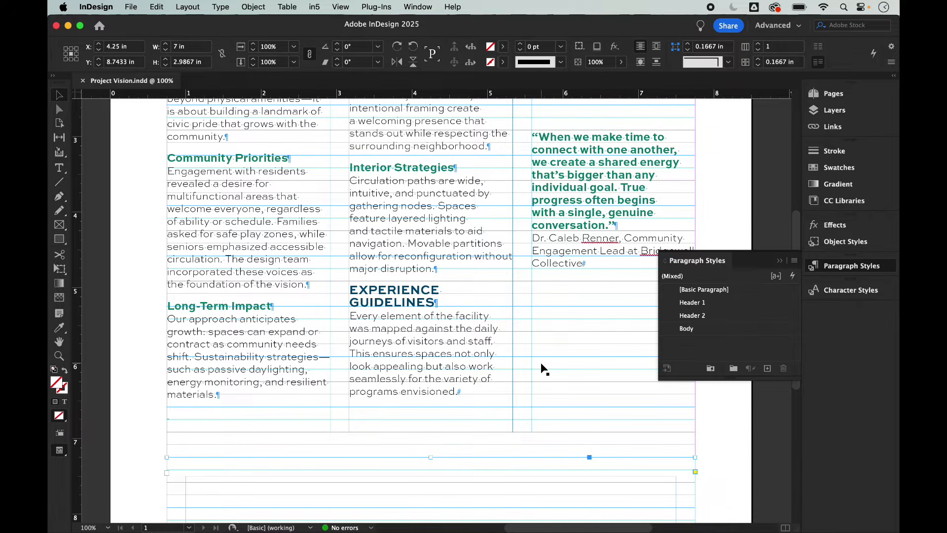
{"action": "scroll", "coordinate": [519, 352], "scroll_direction": "up", "scroll_amount": 5}
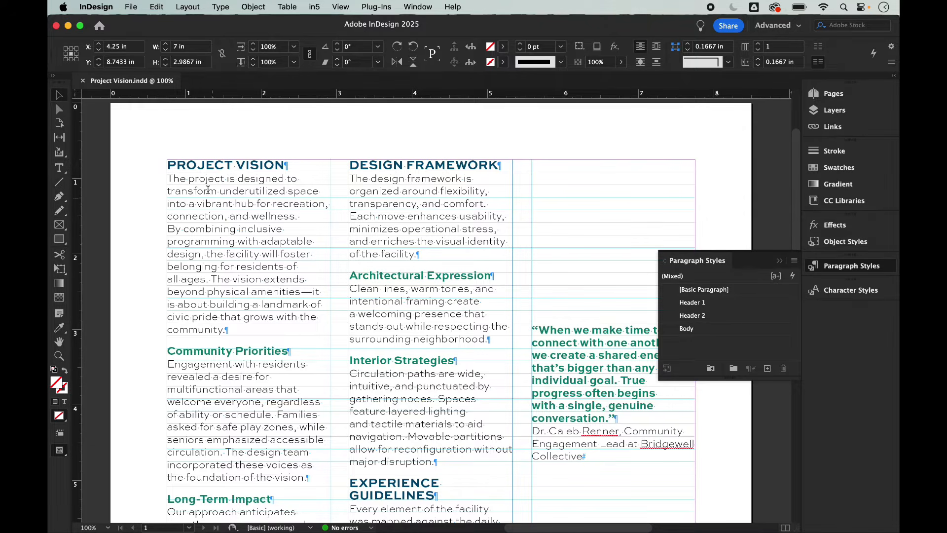
Step: Set the Body paragraph style's Align to Grid option to All Lines
{"action": "key", "text": "t"}
{"action": "left_click", "coordinate": [219, 212]}
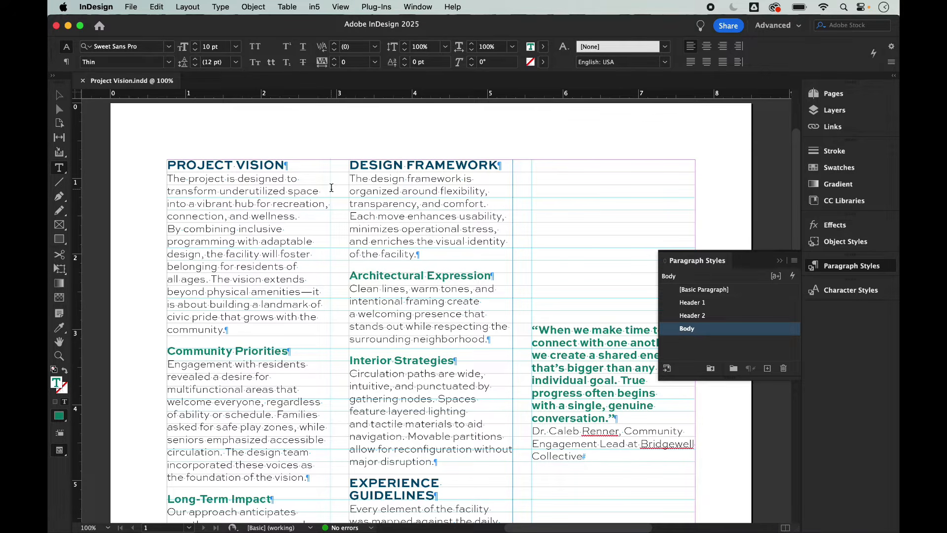
{"action": "right_click", "coordinate": [703, 331]}
{"action": "left_click", "coordinate": [714, 340]}
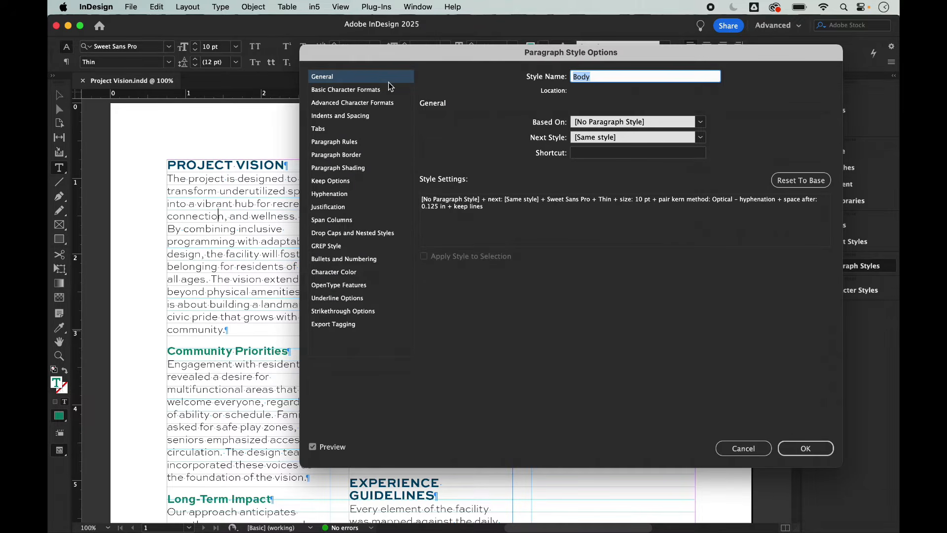
{"action": "left_click", "coordinate": [366, 120]}
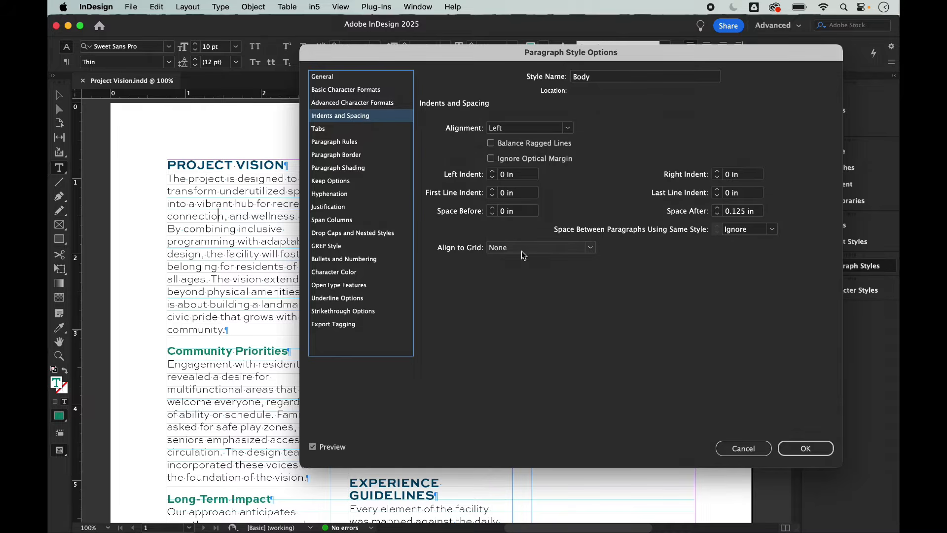
{"action": "left_click", "coordinate": [543, 252]}
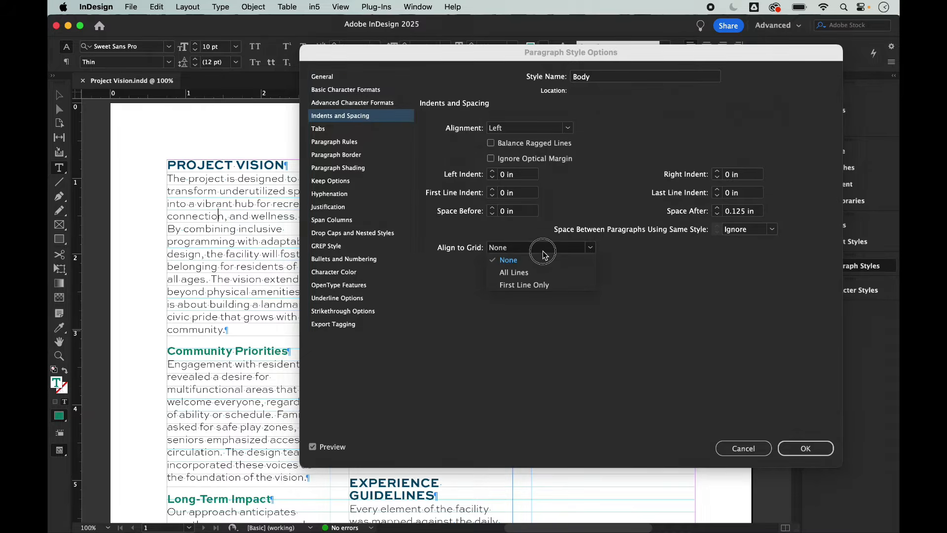
{"action": "left_click", "coordinate": [529, 271]}
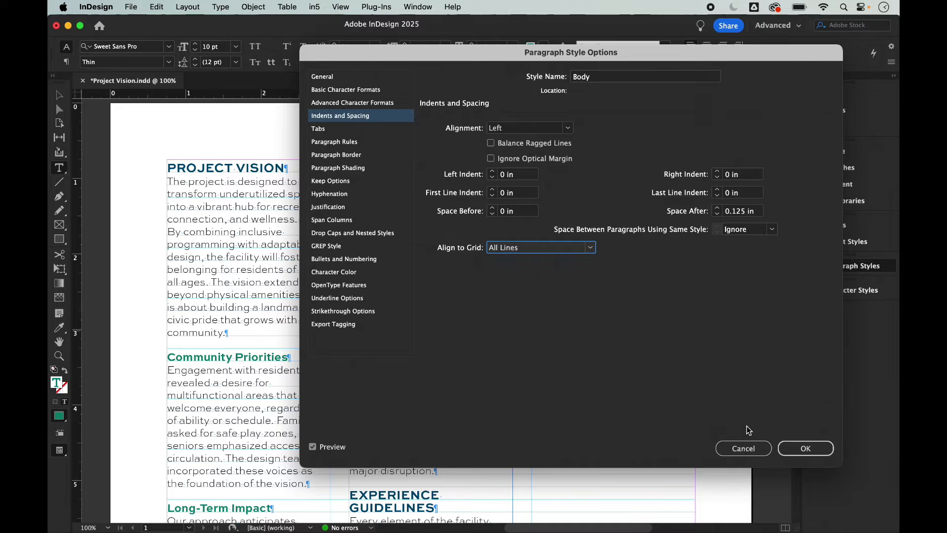
{"action": "left_click", "coordinate": [802, 447]}
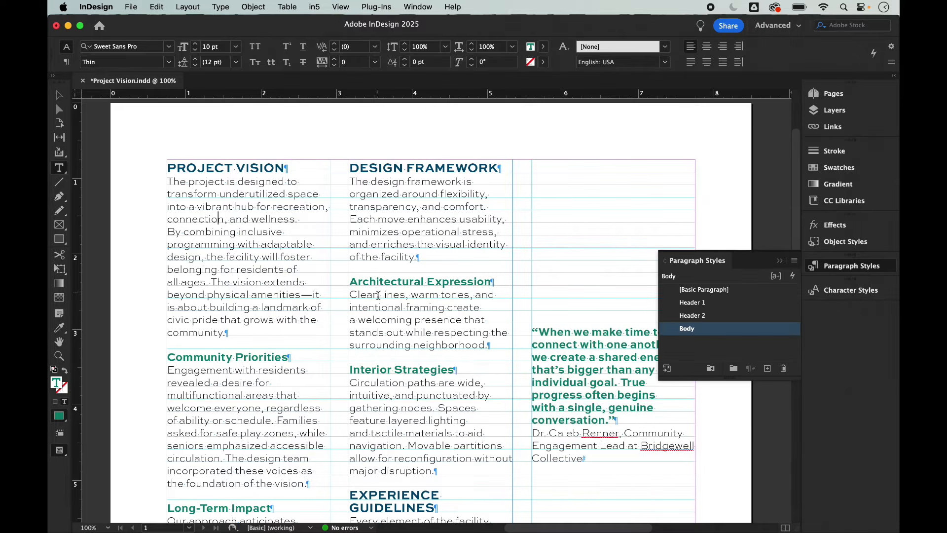
{"action": "scroll", "coordinate": [390, 188], "scroll_direction": "down", "scroll_amount": 5}
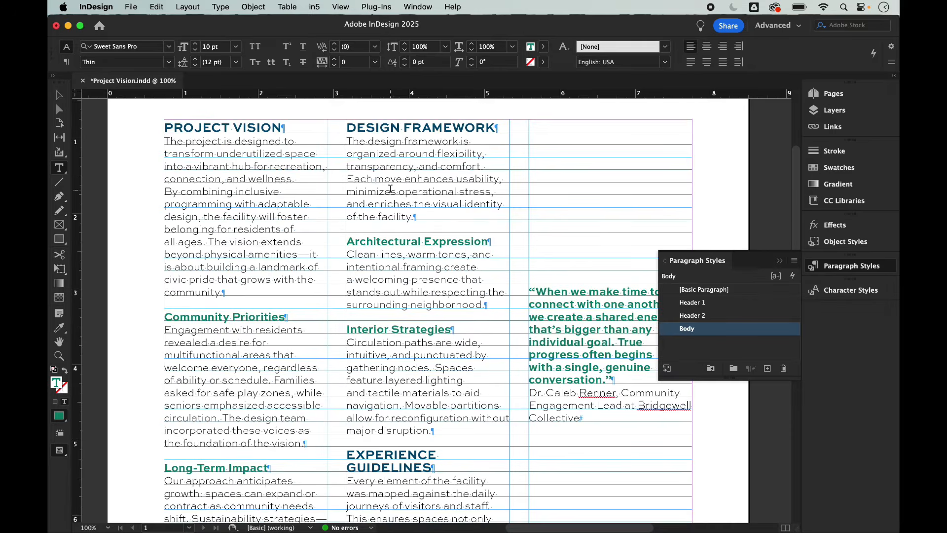
{"action": "scroll", "coordinate": [390, 188], "scroll_direction": "right", "scroll_amount": 3}
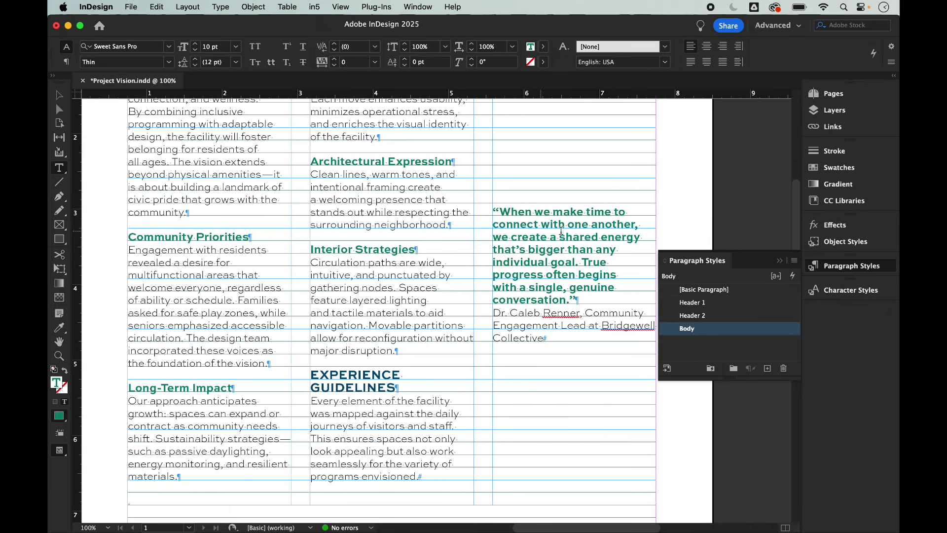
{"action": "scroll", "coordinate": [578, 216], "scroll_direction": "down", "scroll_amount": 10}
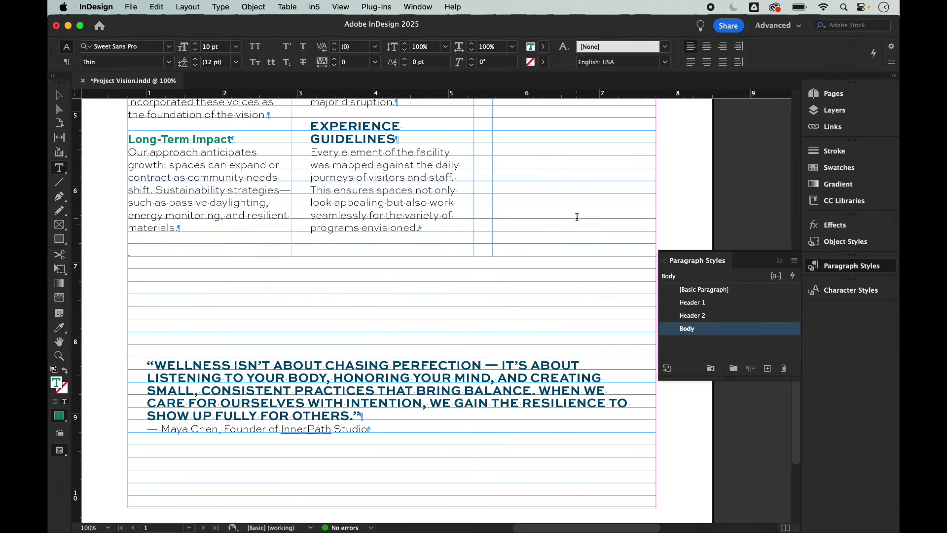
{"action": "scroll", "coordinate": [577, 217], "scroll_direction": "up", "scroll_amount": 8}
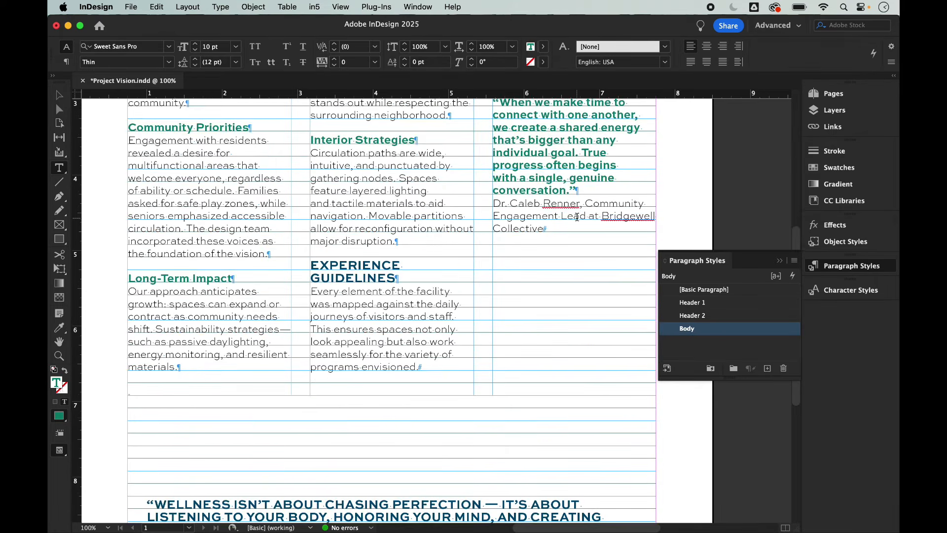
{"action": "scroll", "coordinate": [577, 217], "scroll_direction": "right", "scroll_amount": 2}
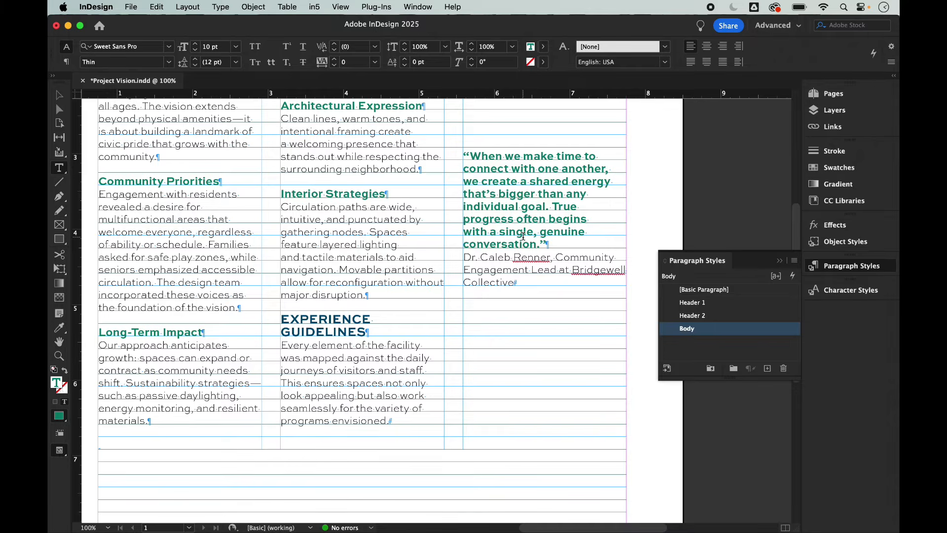
Step: Give the side quote frame a custom baseline grid incrementing every 18 pt, coloured Orange
{"action": "key", "text": "Escape"}
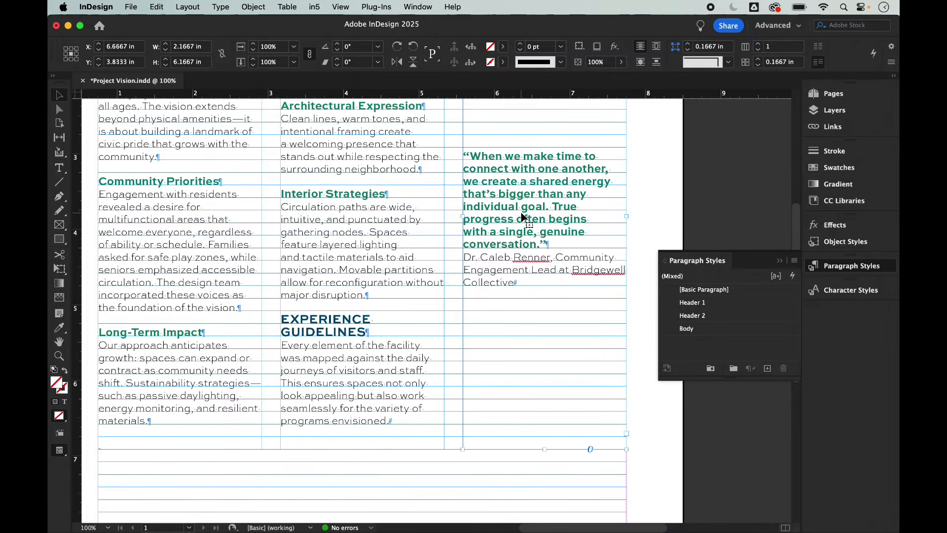
{"action": "right_click", "coordinate": [523, 217]}
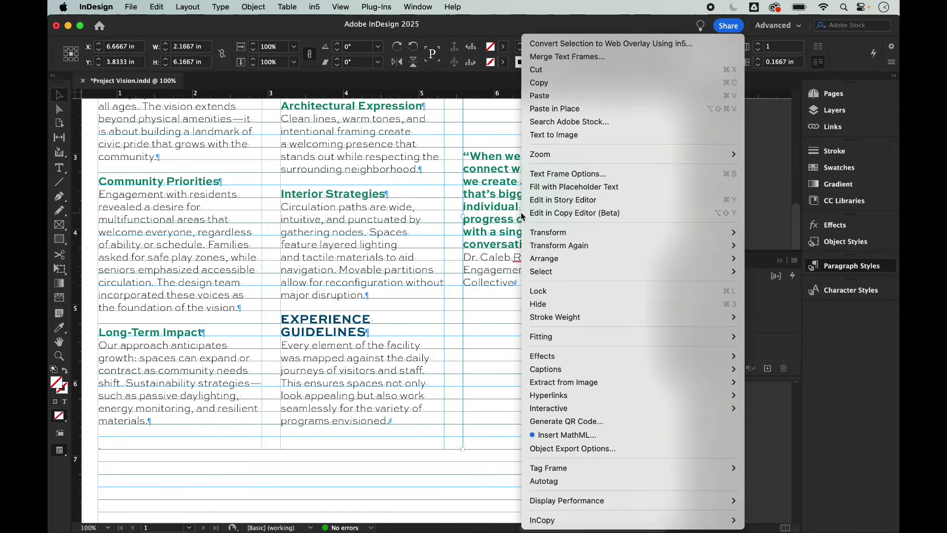
{"action": "left_click", "coordinate": [558, 176]}
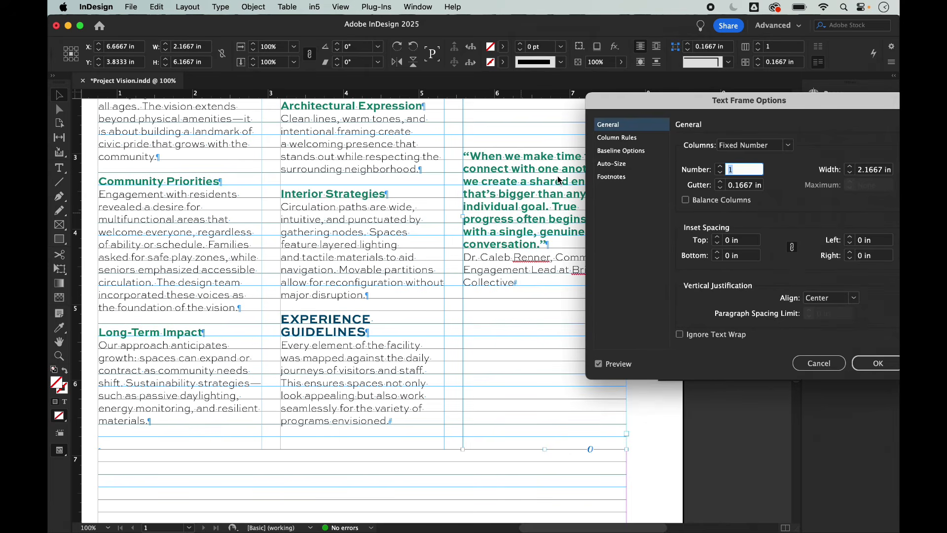
{"action": "left_click", "coordinate": [625, 151]}
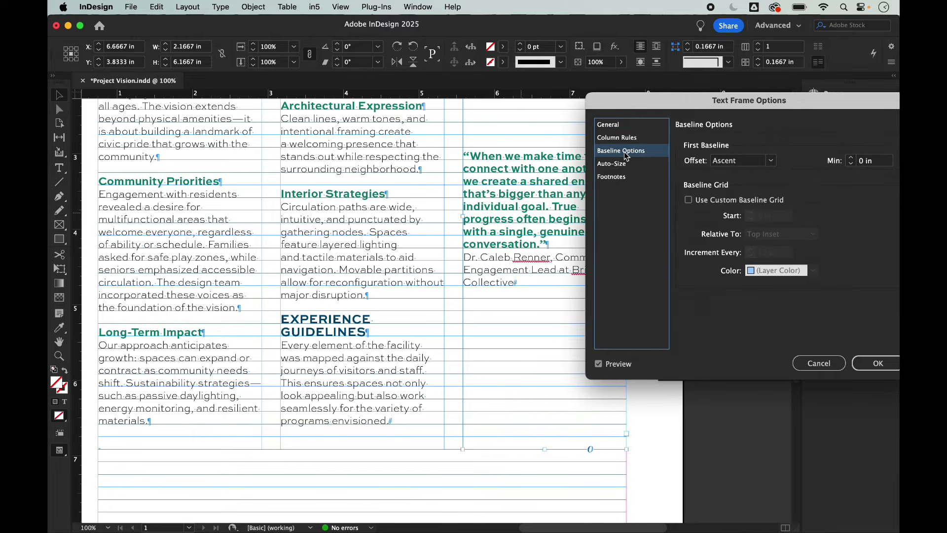
{"action": "left_click", "coordinate": [688, 200]}
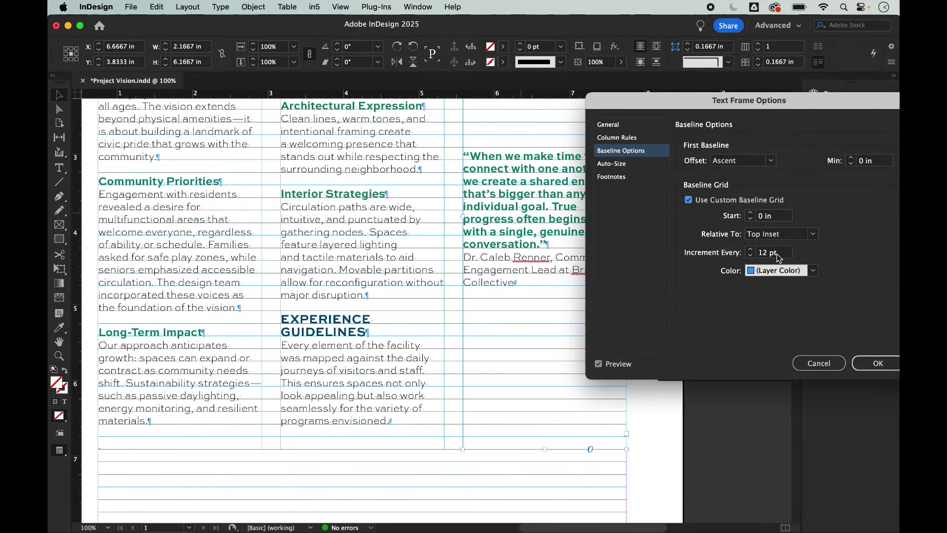
{"action": "left_click_drag", "start_coordinate": [778, 257], "coordinate": [748, 255]}
{"action": "type", "text": "18"}
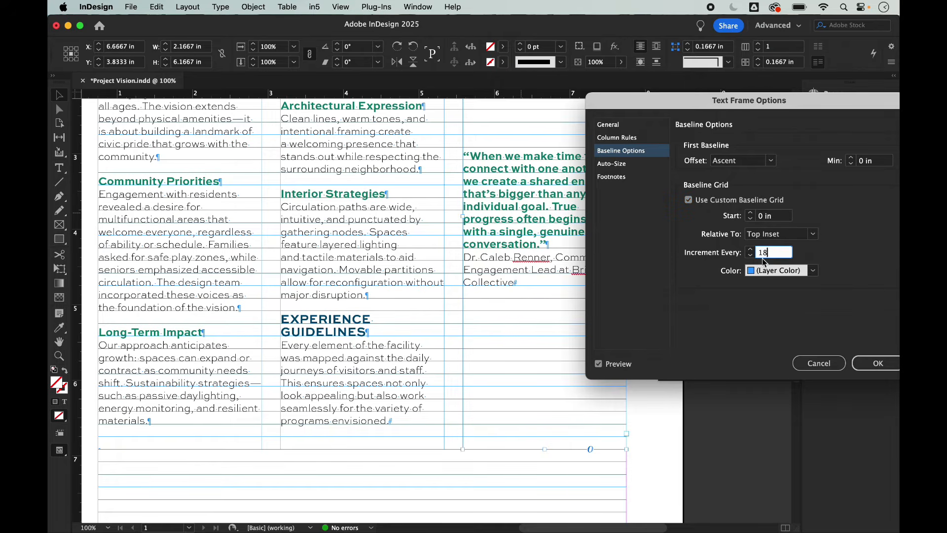
{"action": "left_click", "coordinate": [814, 272]}
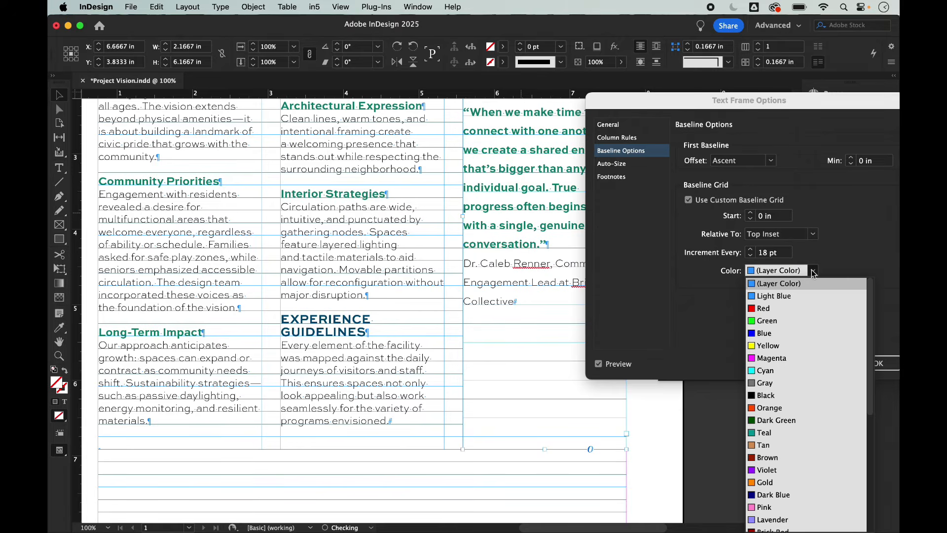
{"action": "left_click", "coordinate": [786, 408]}
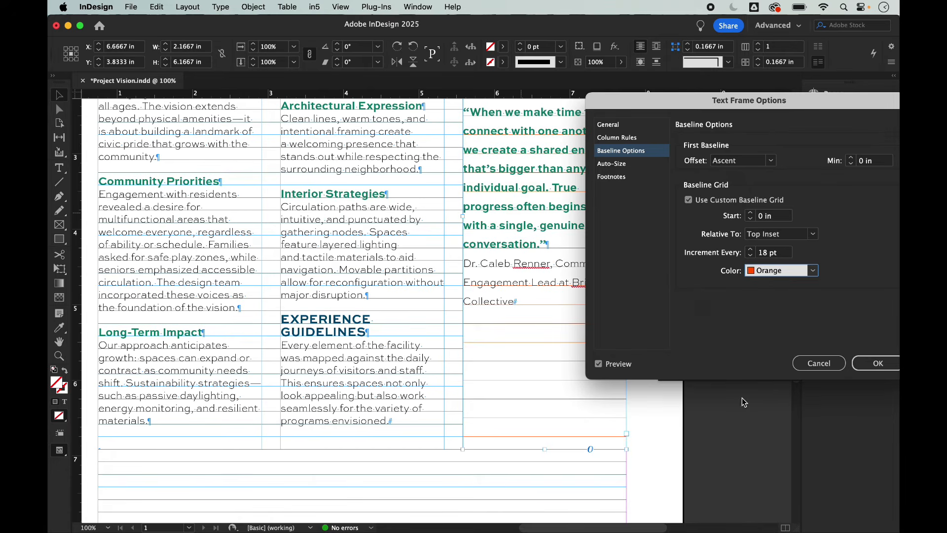
{"action": "left_click", "coordinate": [878, 365]}
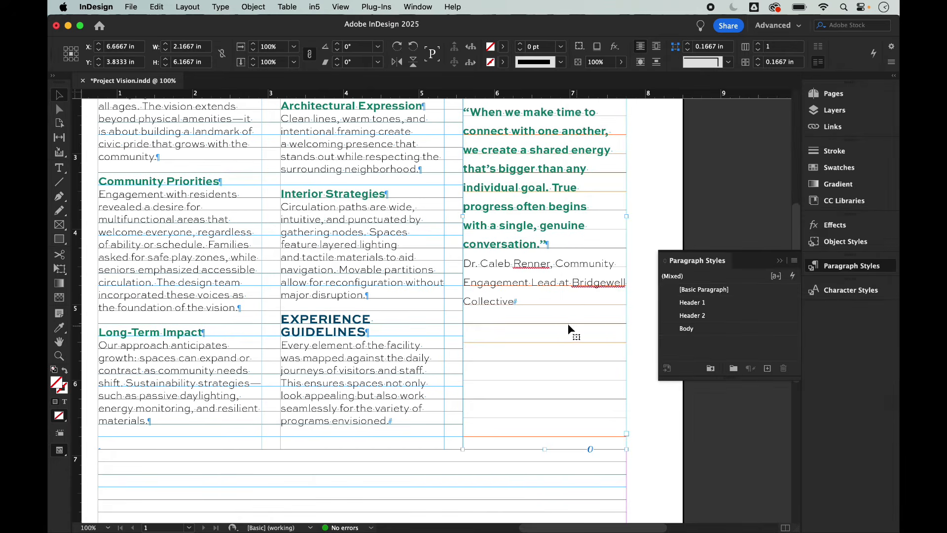
{"action": "scroll", "coordinate": [562, 326], "scroll_direction": "up", "scroll_amount": 5}
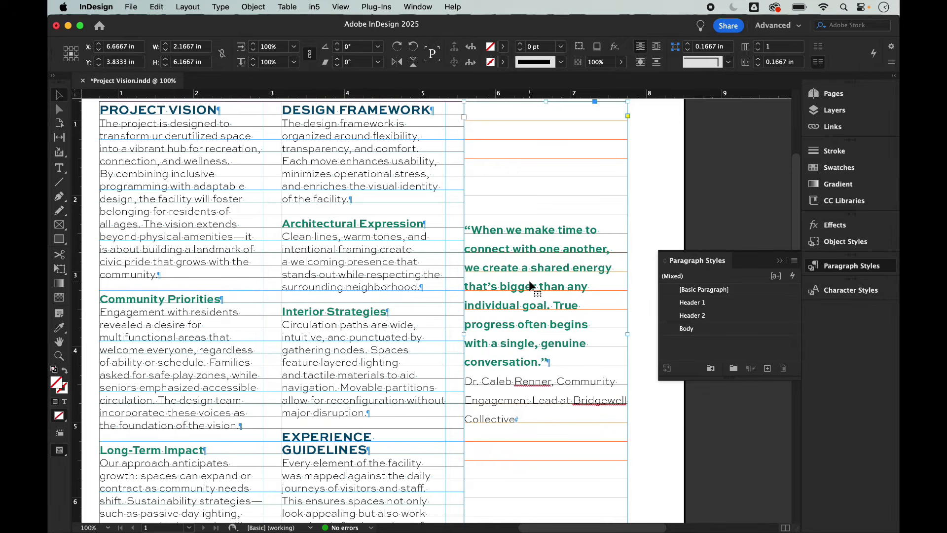
{"action": "scroll", "coordinate": [529, 280], "scroll_direction": "down", "scroll_amount": 10}
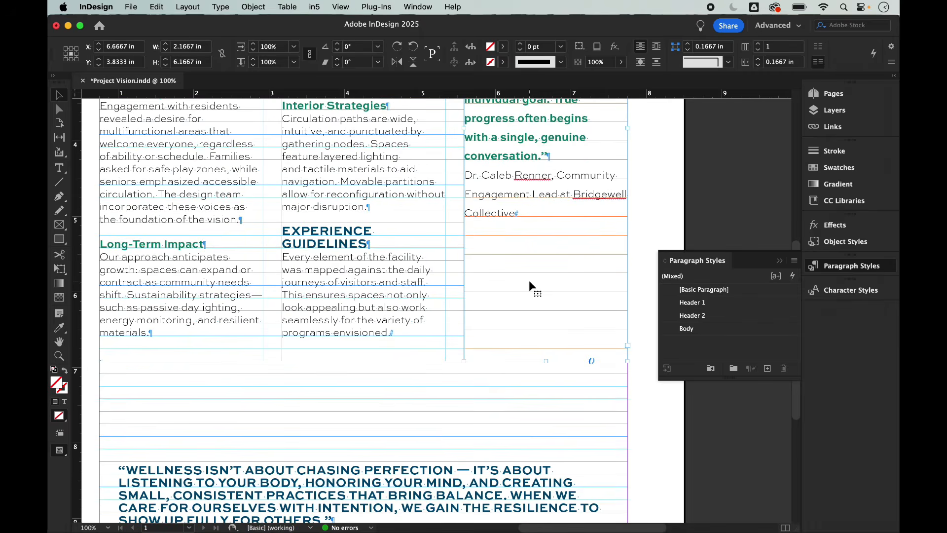
{"action": "scroll", "coordinate": [529, 280], "scroll_direction": "down", "scroll_amount": 4}
{"action": "left_click", "coordinate": [411, 336]}
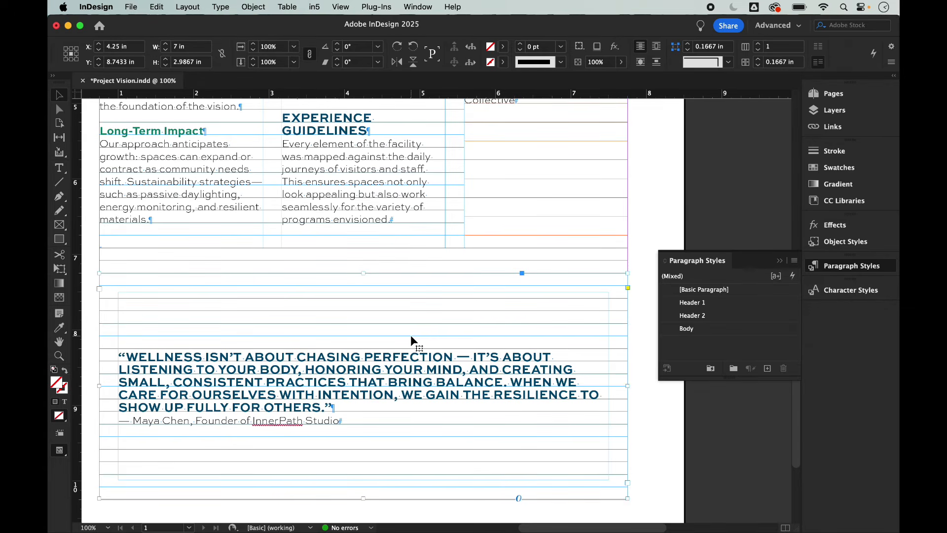
Step: In the wide quote's Text Frame Options, enable a custom baseline grid every 24 pt, coloured Green
{"action": "key", "text": "super+b"}
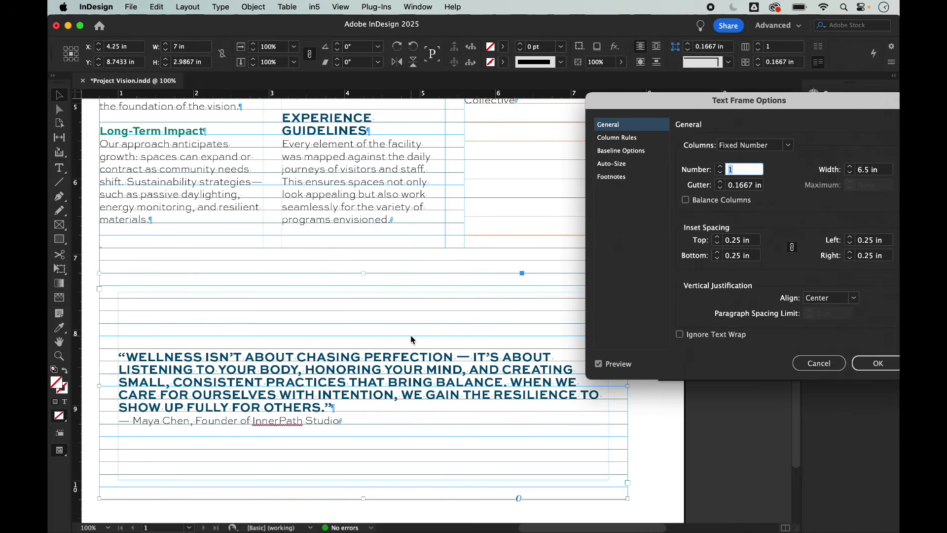
{"action": "left_click", "coordinate": [617, 152]}
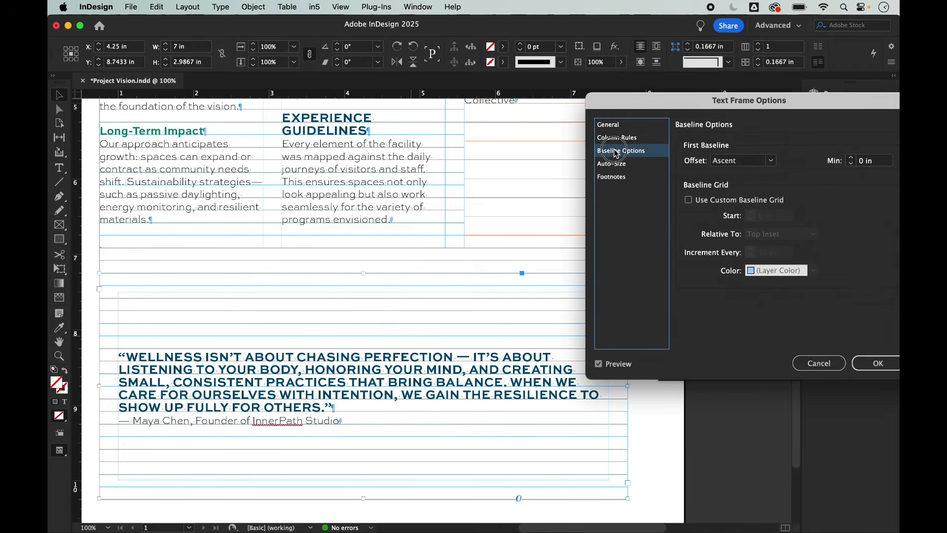
{"action": "left_click", "coordinate": [691, 203]}
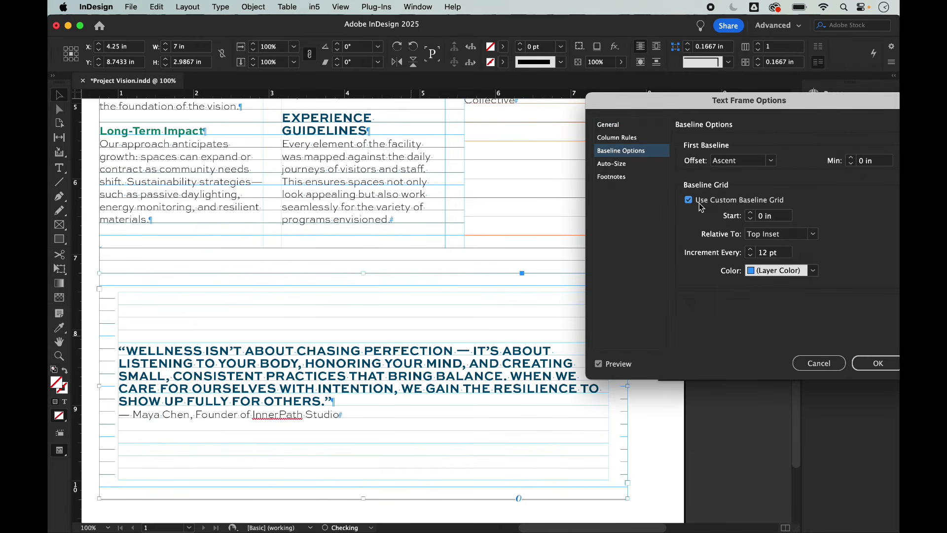
{"action": "left_click_drag", "start_coordinate": [782, 255], "coordinate": [717, 255]}
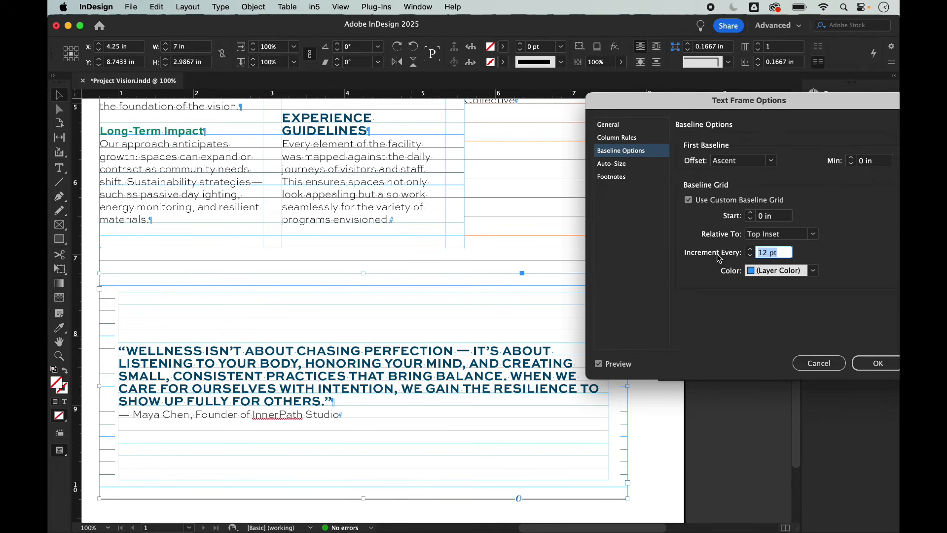
{"action": "type", "text": "24"}
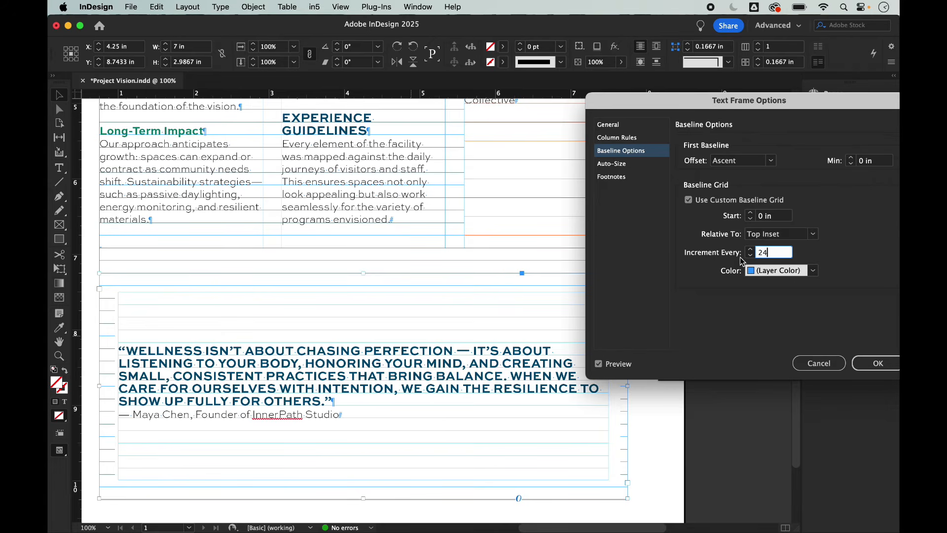
{"action": "left_click", "coordinate": [813, 271]}
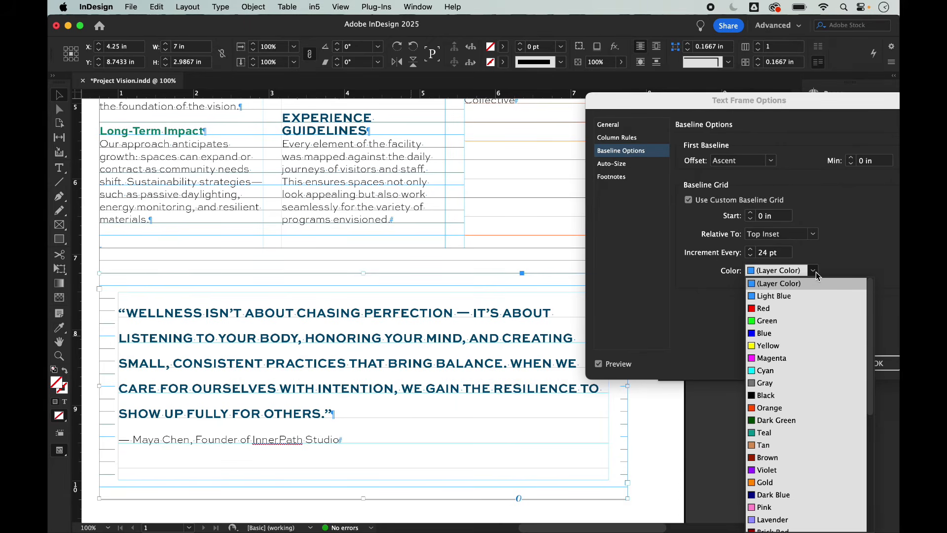
{"action": "left_click", "coordinate": [795, 323]}
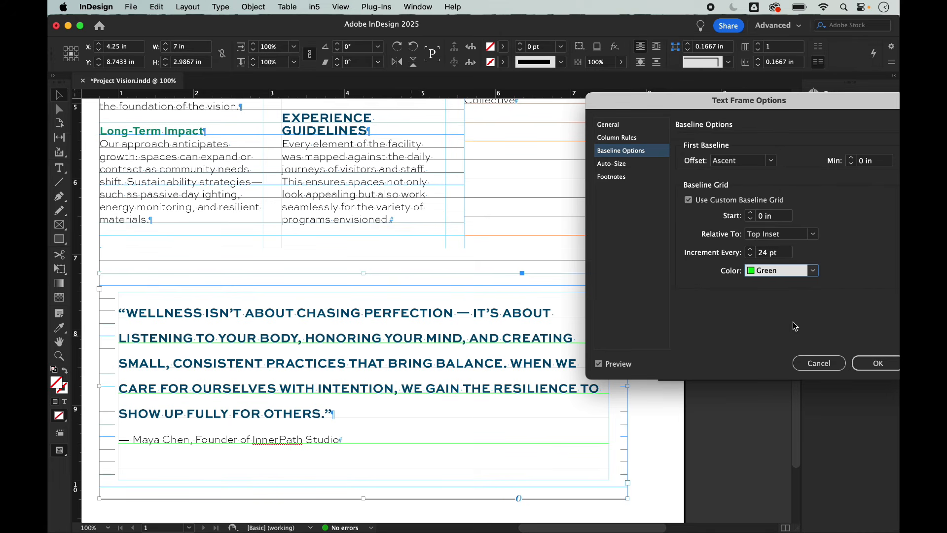
{"action": "left_click", "coordinate": [893, 363]}
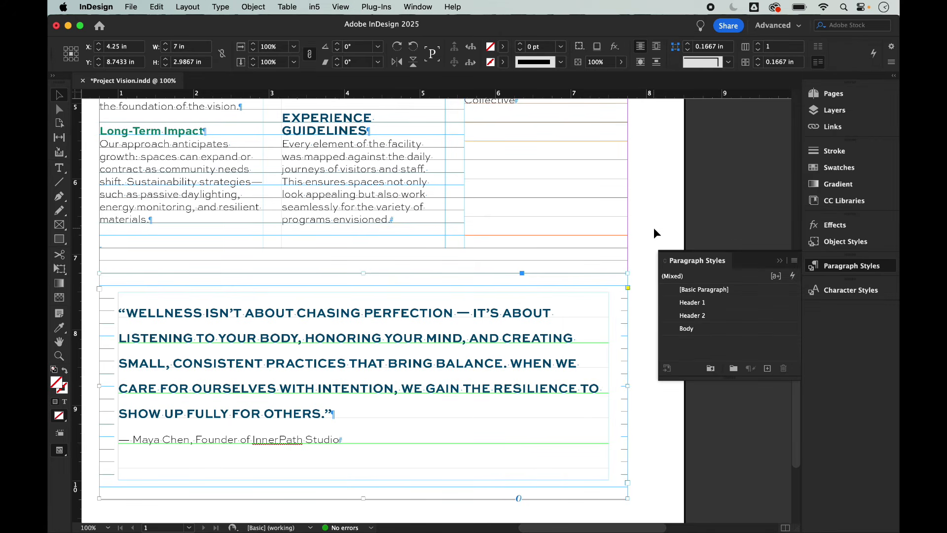
Step: Deselect everything, fit the whole page in the window, and switch to Preview mode
{"action": "left_click", "coordinate": [661, 228]}
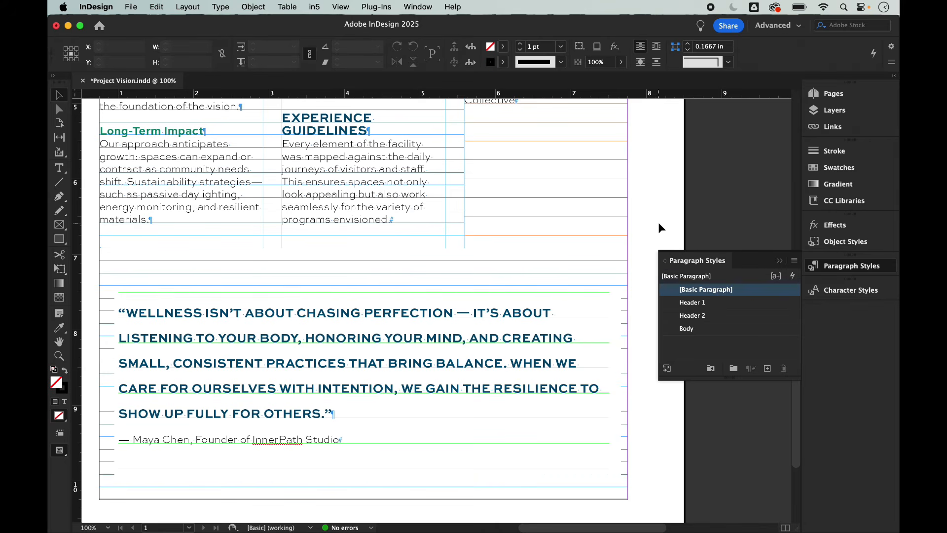
{"action": "key", "text": "super+0"}
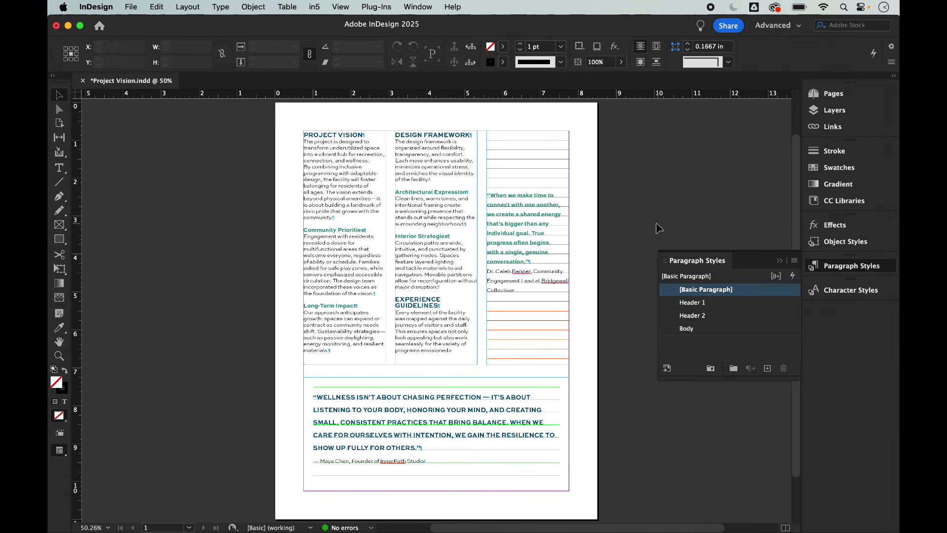
{"action": "key", "text": "w"}
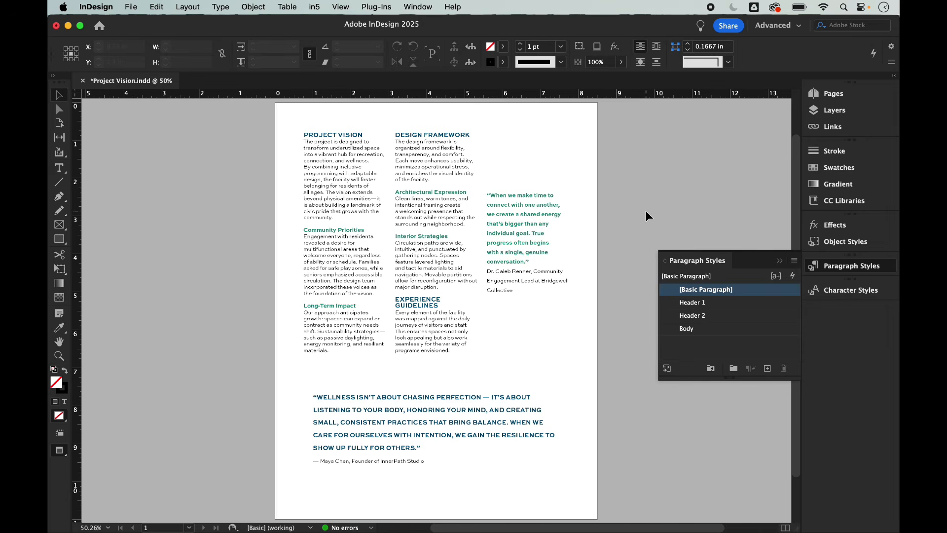